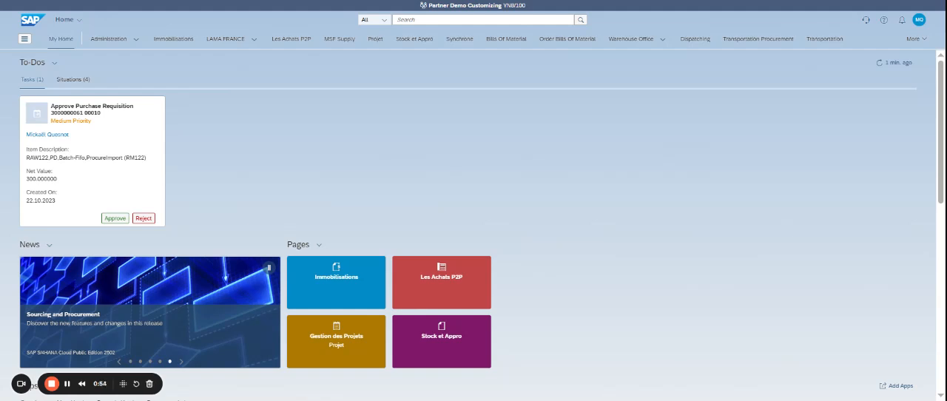
Step: Search for transaction ME21N and open the Create Purchase Order - Advanced app
click(424, 20)
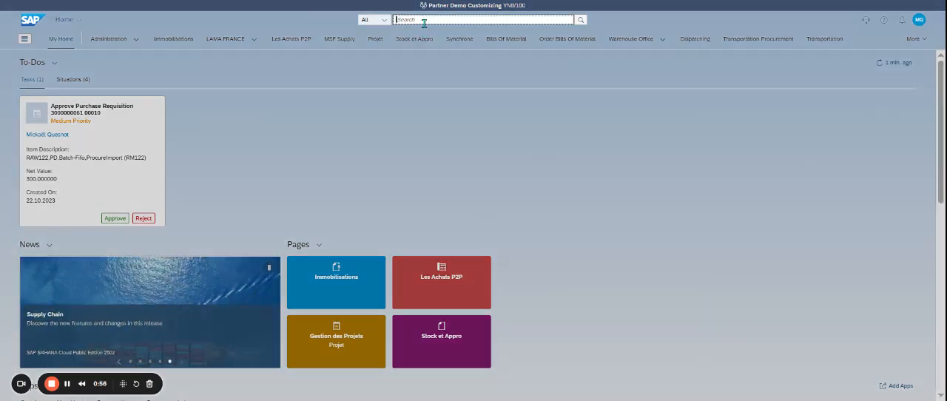
text(ME21N)
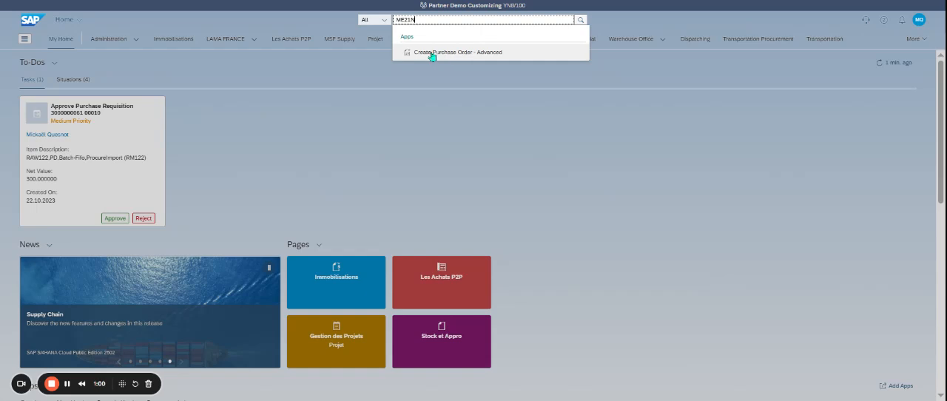
click(478, 54)
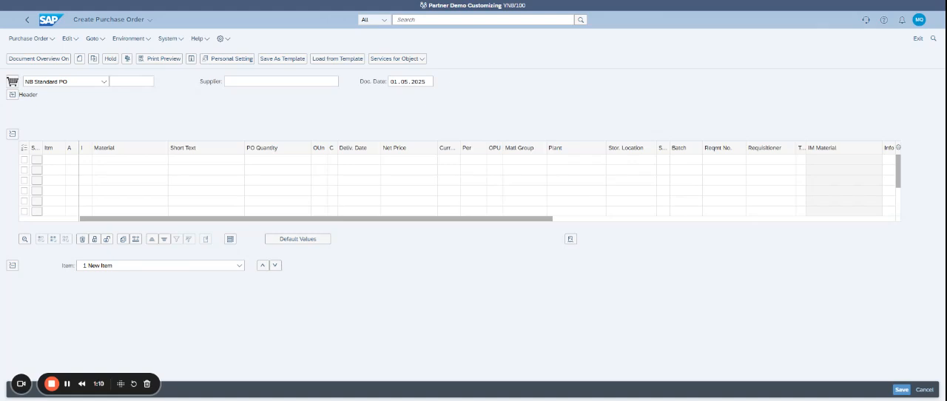
Step: Set the purchase order's document type to UB Stock Transp. Order
click(103, 83)
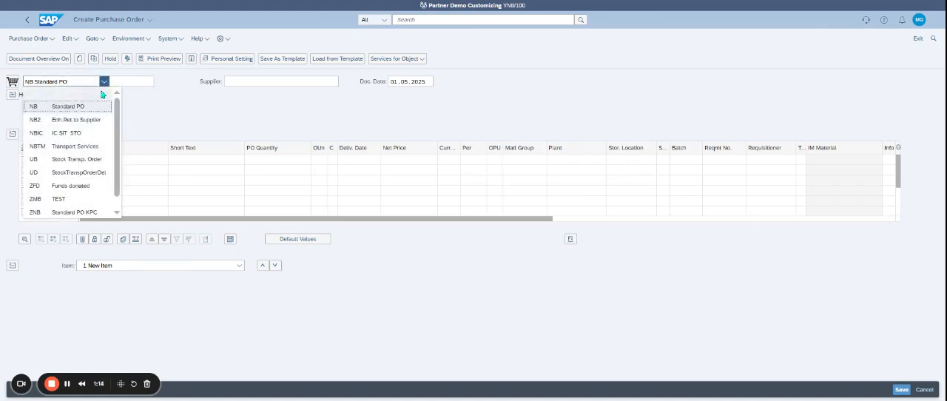
click(106, 169)
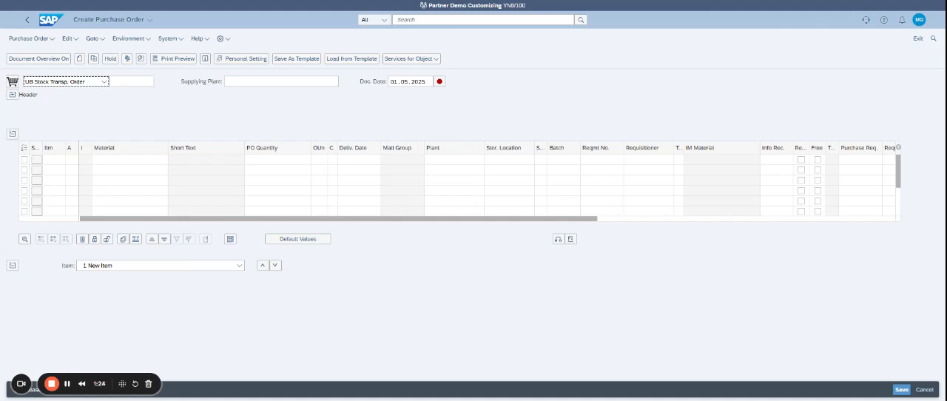
click(105, 82)
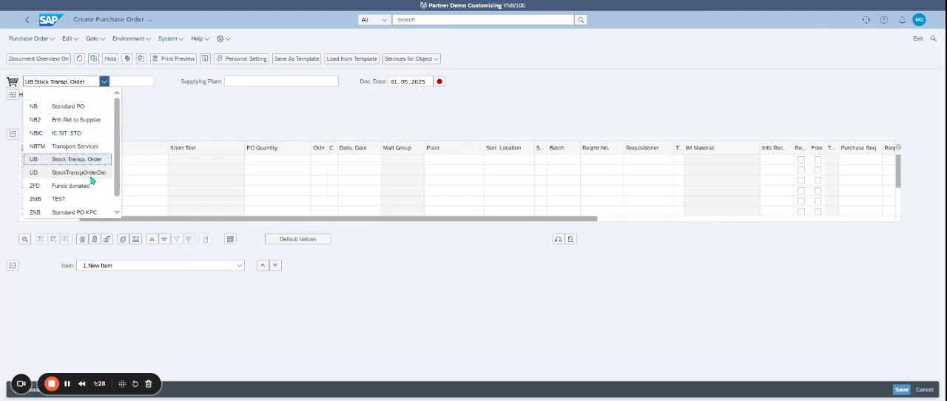
click(184, 113)
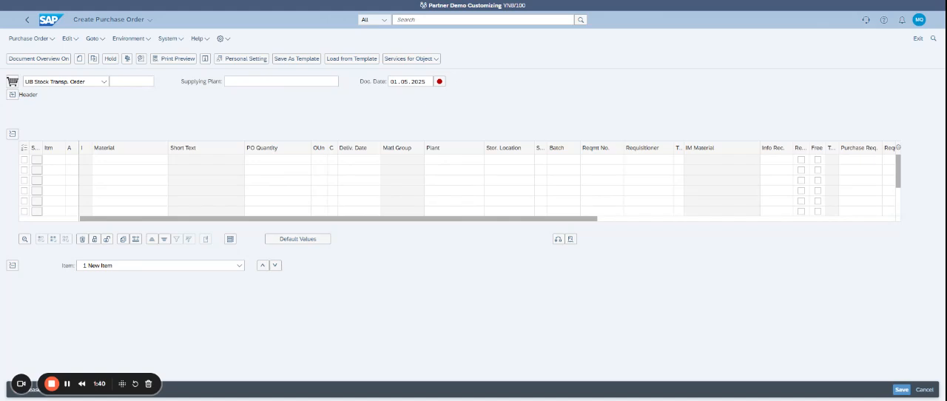
Step: Enter KP01 as the supplying plant of the stock transport order
click(255, 86)
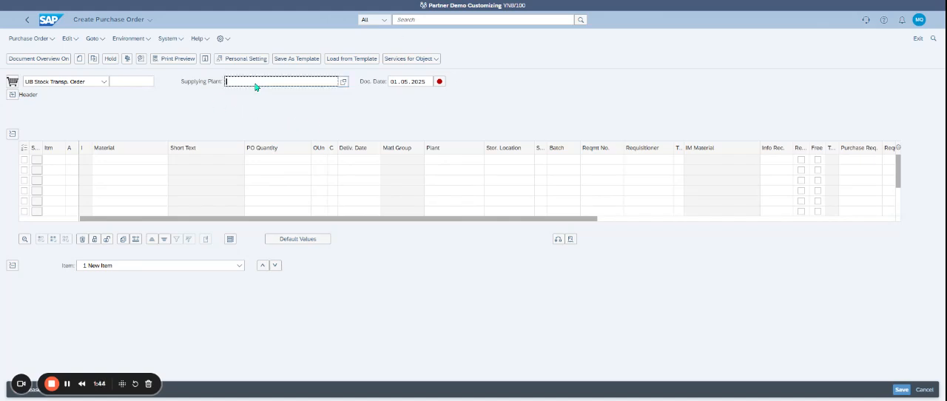
text(KP01)
key(Return)
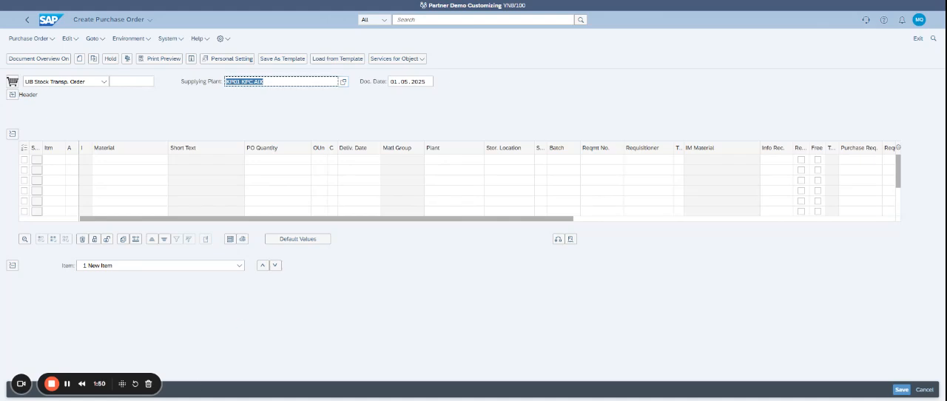
drag(127, 381, 381, 380)
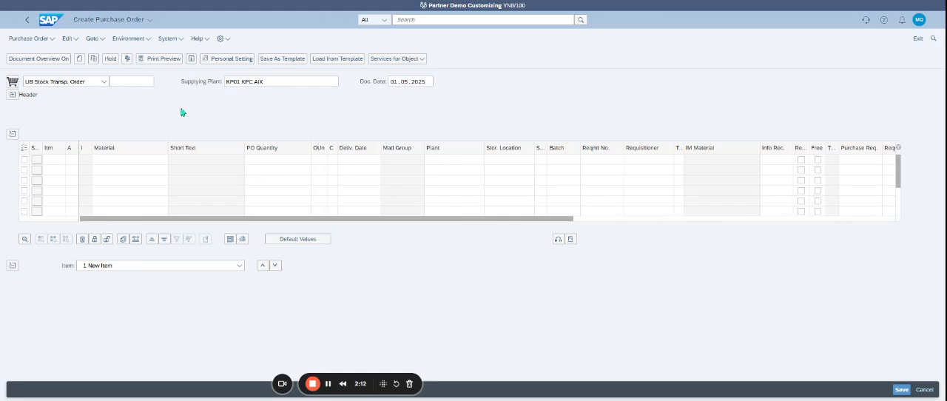
Step: Review the organizational data in the order header and the default PO header values in the personal settings
click(11, 96)
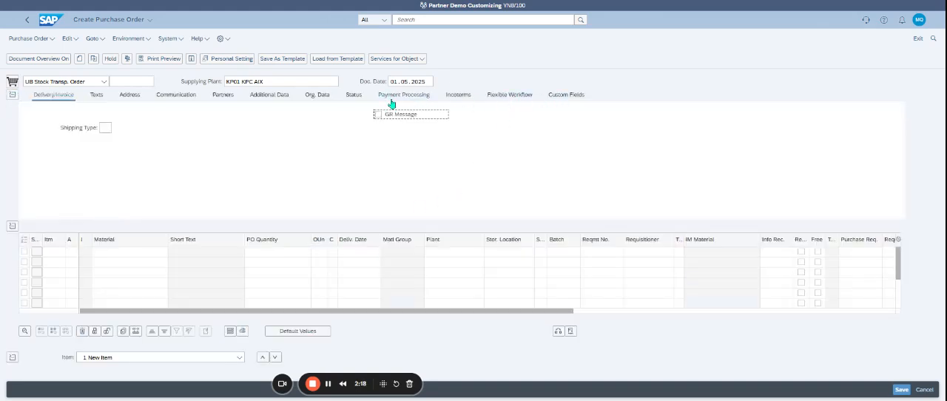
click(316, 96)
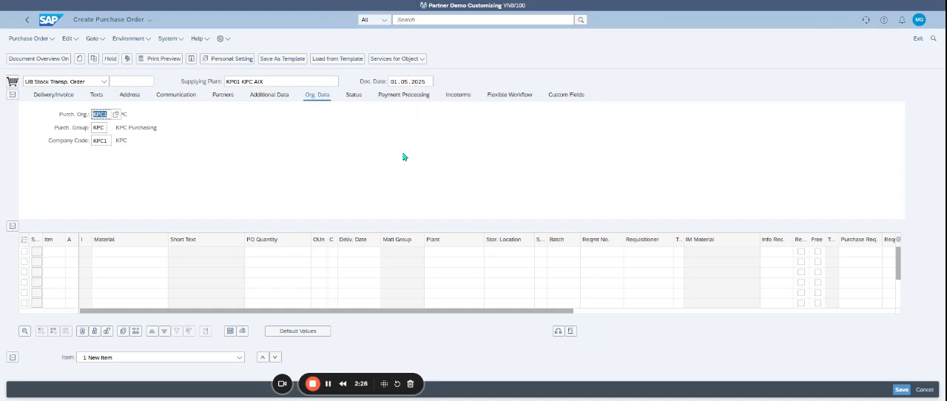
click(228, 59)
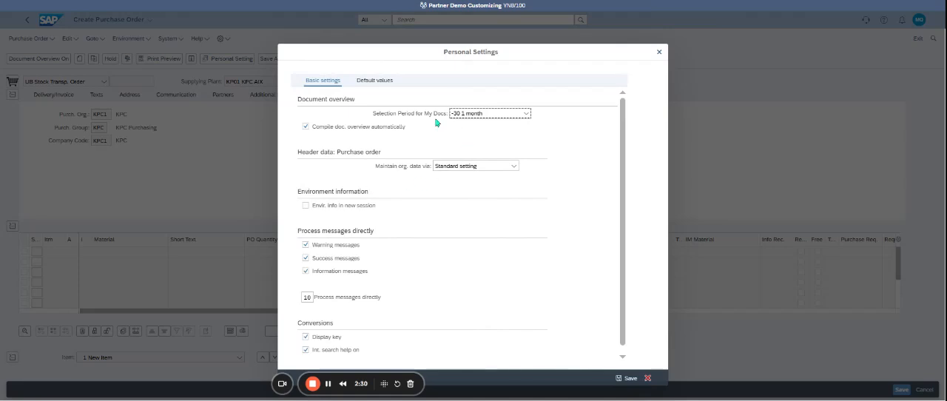
click(369, 81)
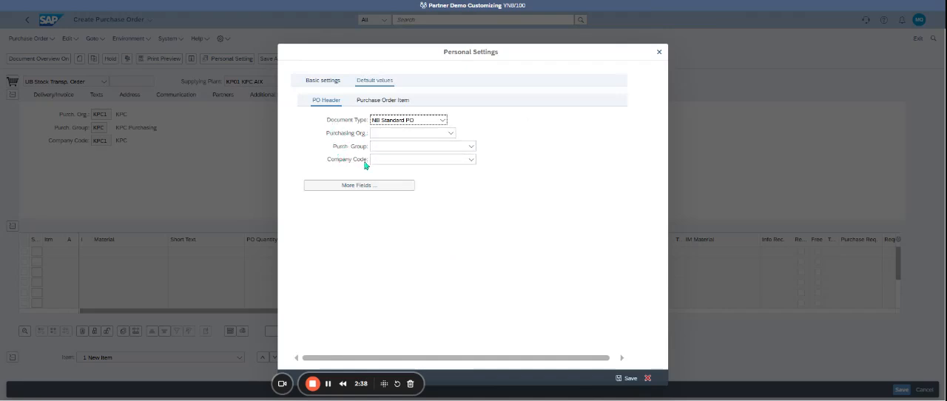
click(648, 379)
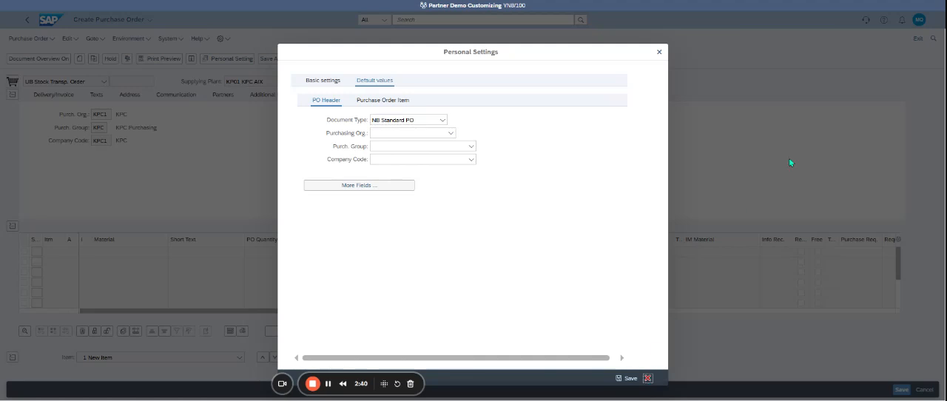
Step: Check the Materials Management default values in the user profile settings and close them with saving
click(919, 19)
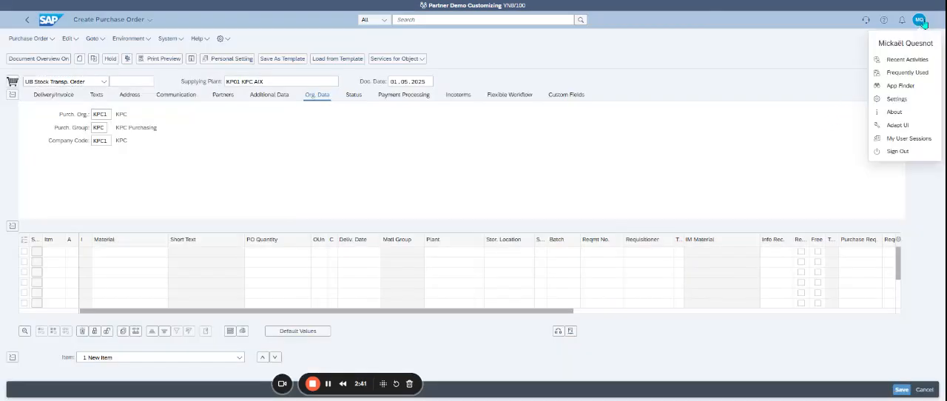
click(896, 100)
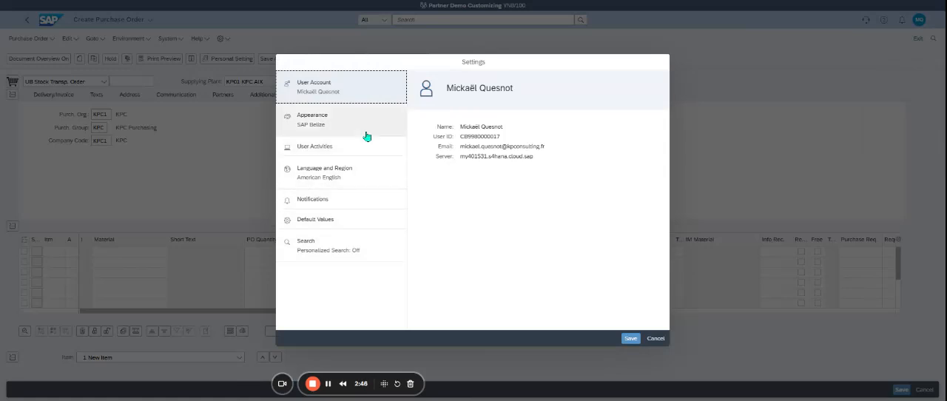
click(352, 220)
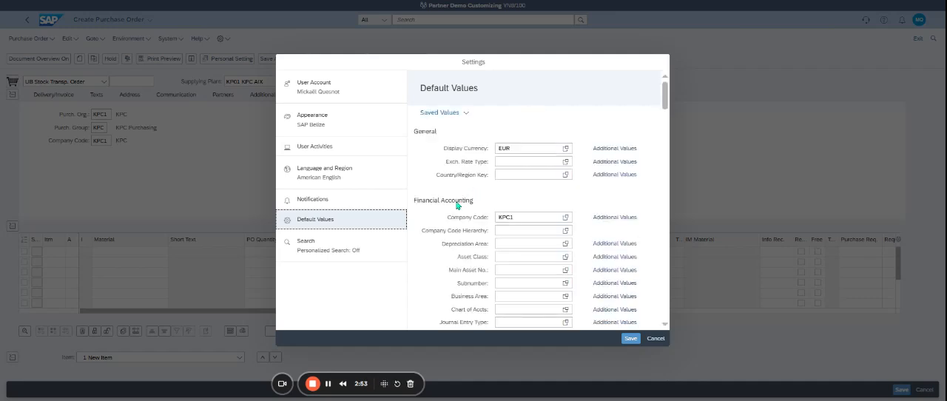
scroll(436, 244, down, 5)
scroll(444, 229, down, 10)
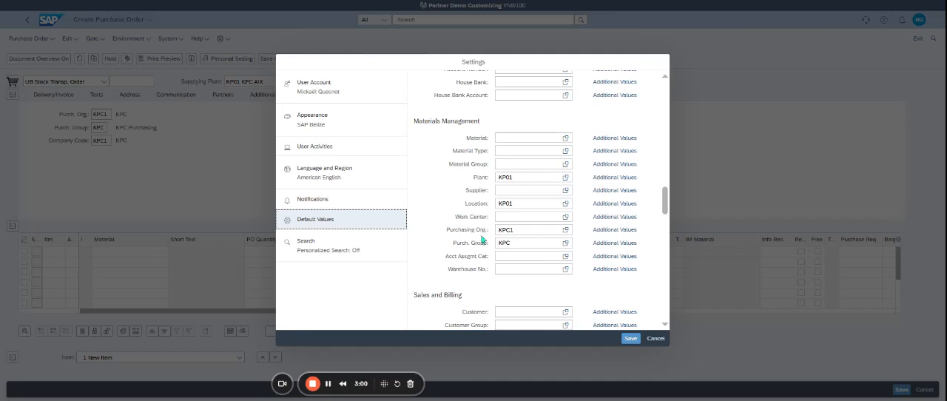
click(629, 340)
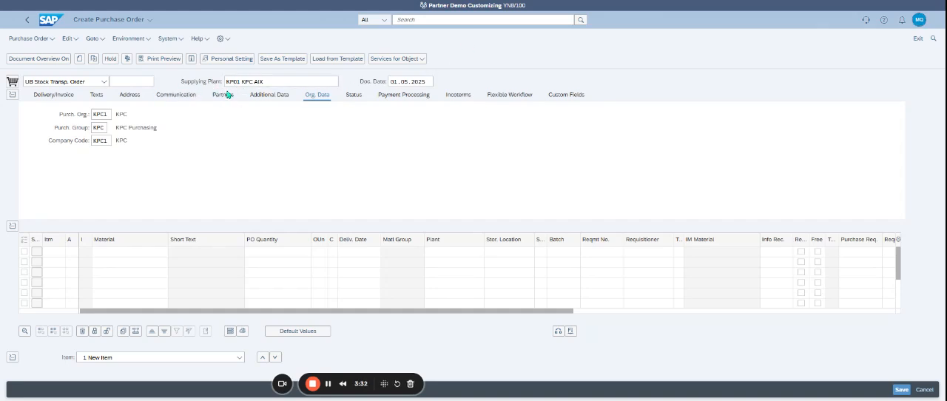
Step: Add an item for material AC_MATERIAL with quantity 5 and receiving plant KP03, and put the order on hold
click(114, 260)
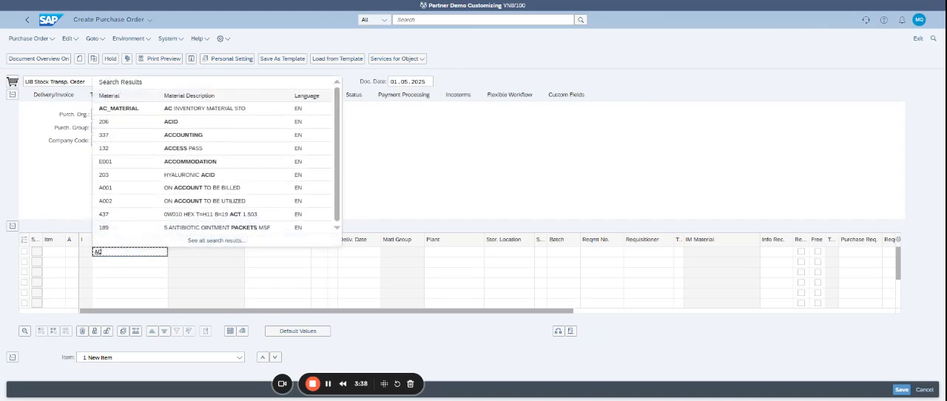
click(193, 109)
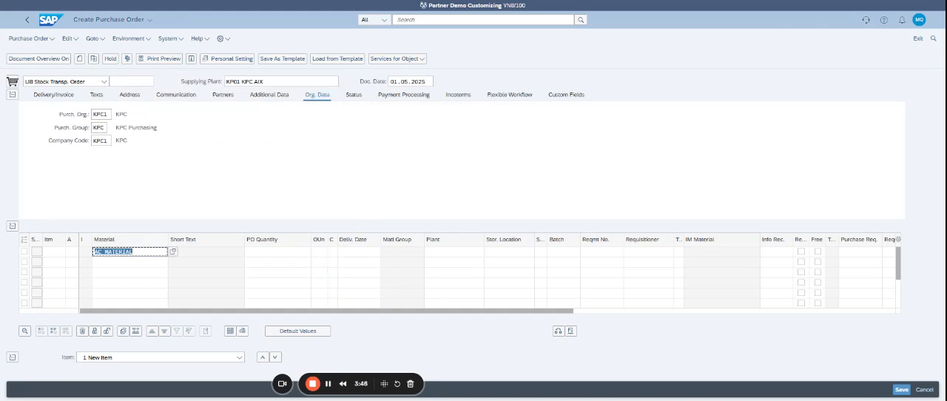
click(273, 255)
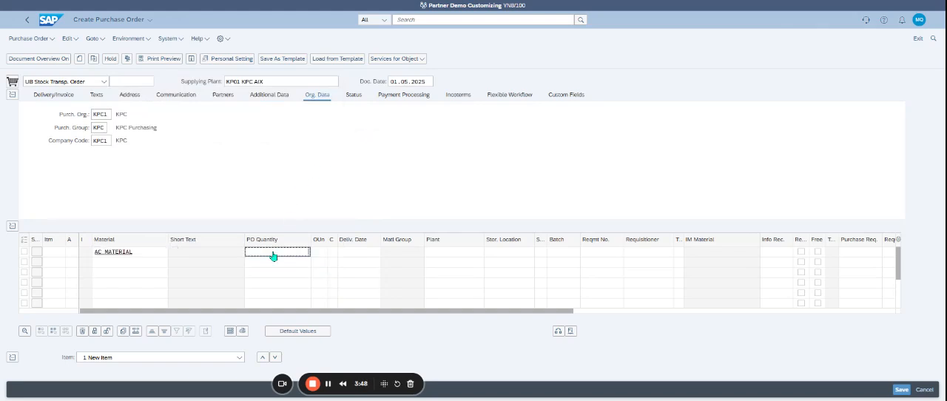
text(5)
key(Tab)
key(Tab)
key(Tab)
key(Tab)
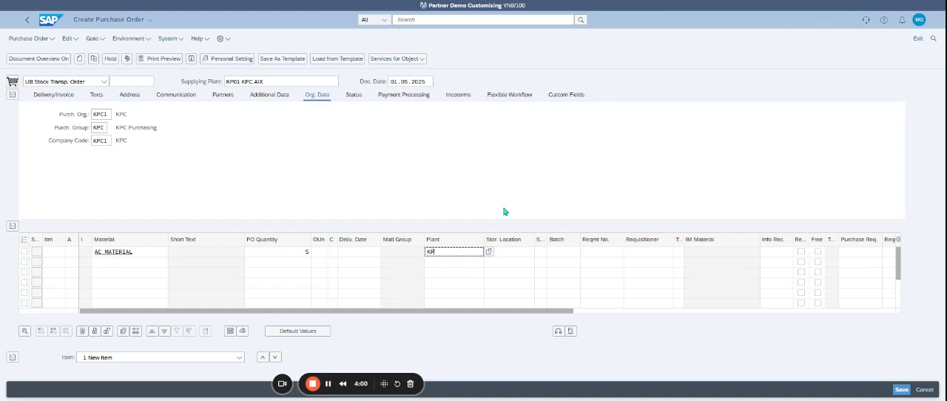
text(03)
key(Return)
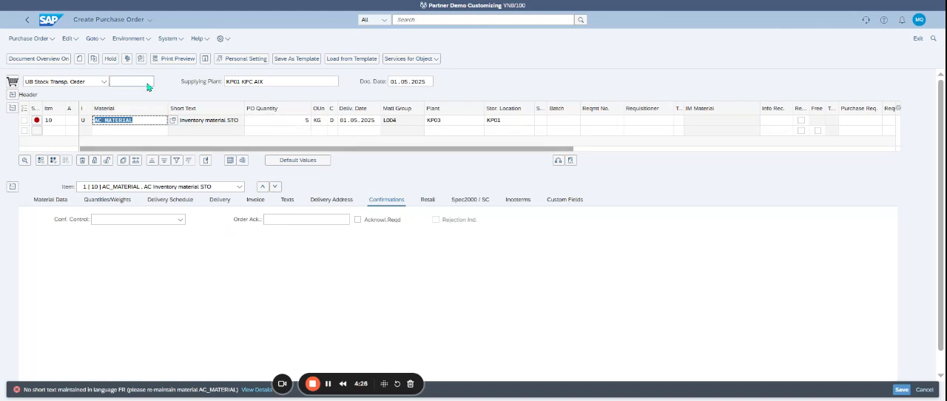
click(111, 59)
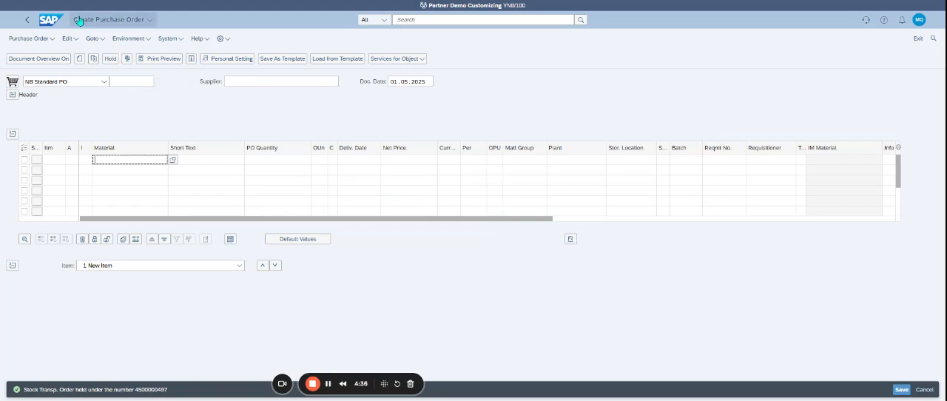
Step: Return to the home page, search for transaction mm02 and open the Change Material app
click(51, 19)
click(427, 20)
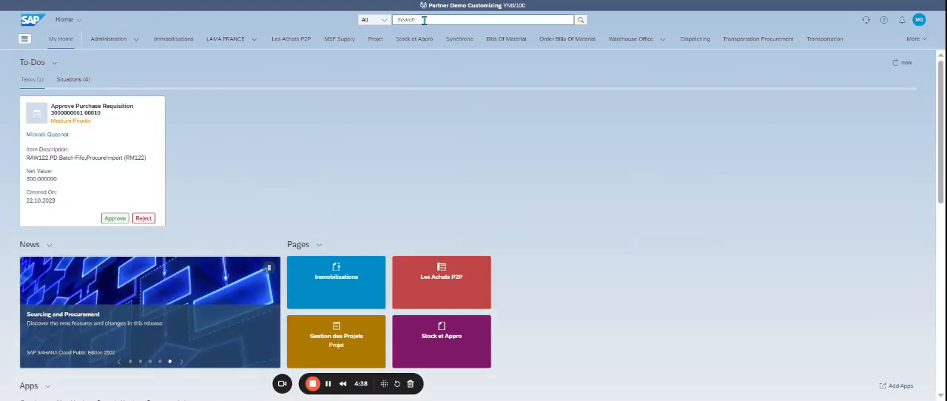
text(mm02)
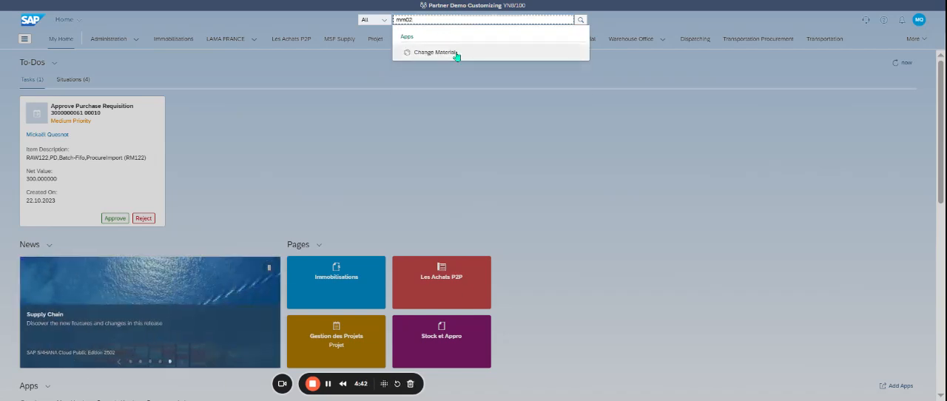
click(456, 54)
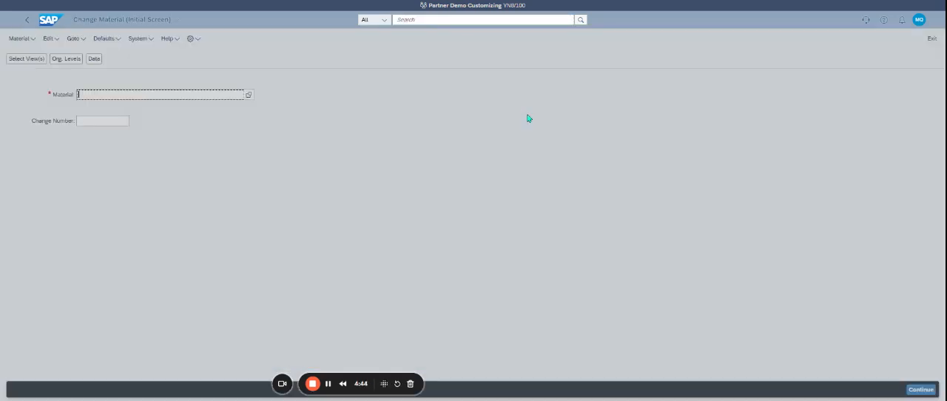
Step: Open material AC_MATERIAL for changing with the Basic Data 1 and Basic Data 2 views selected
text(ac)
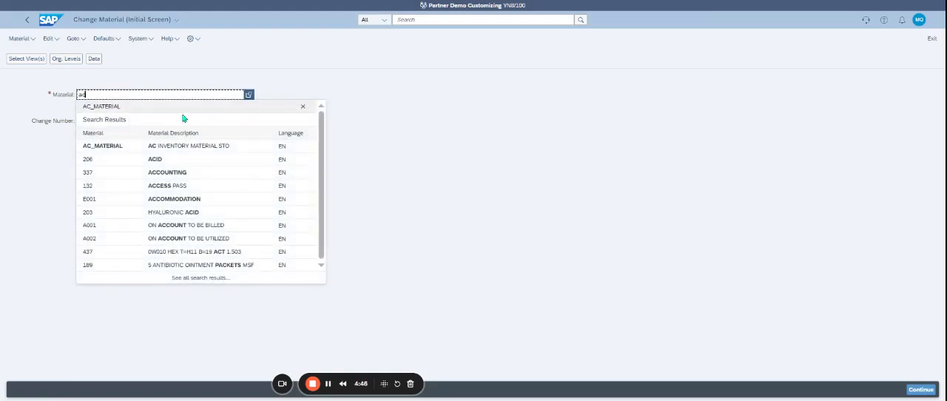
click(192, 112)
key(Return)
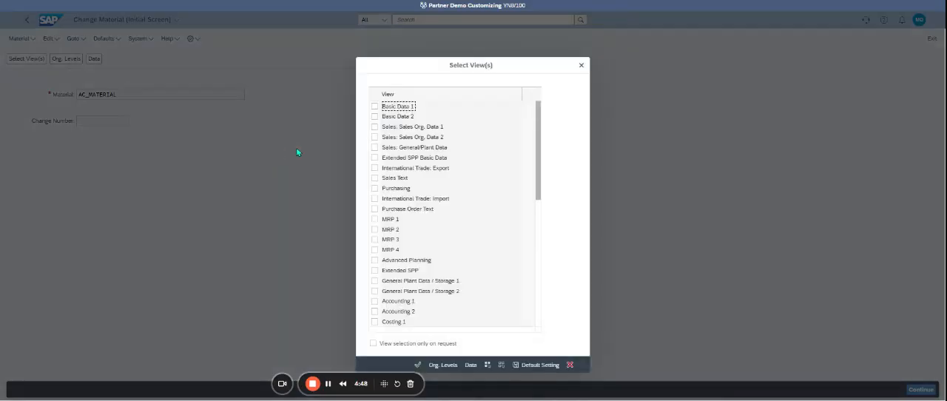
click(374, 106)
click(375, 117)
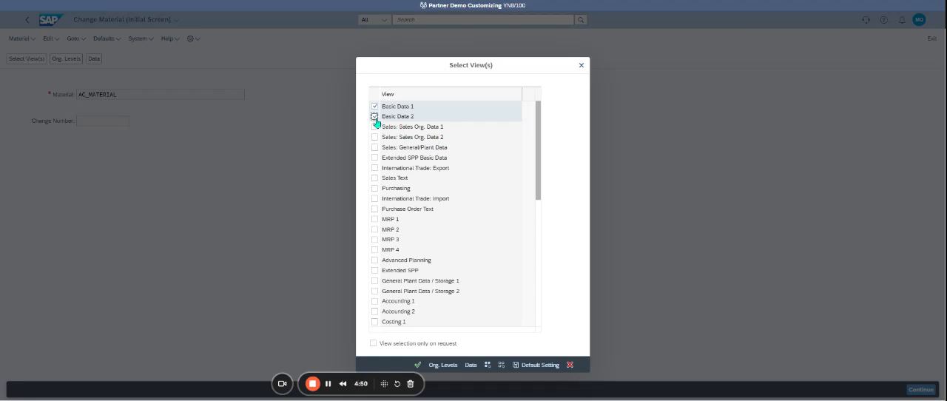
key(Return)
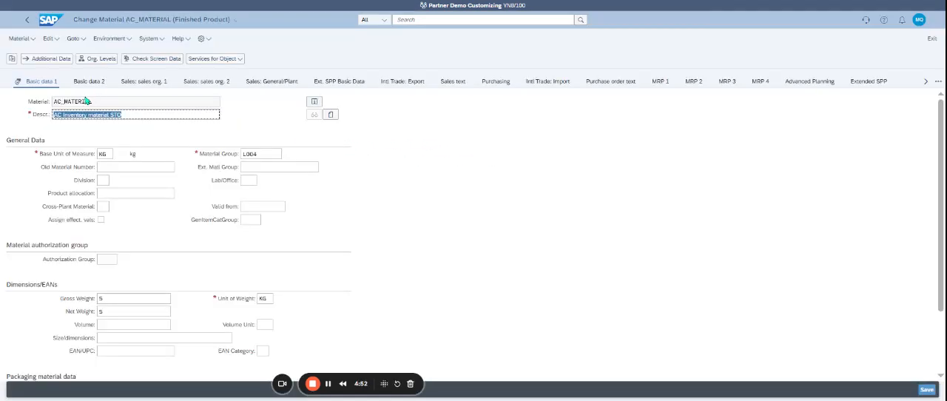
Step: Add a French (FR) material description reading "AC Inventory material STO", copied from the English one, and save the material
click(50, 59)
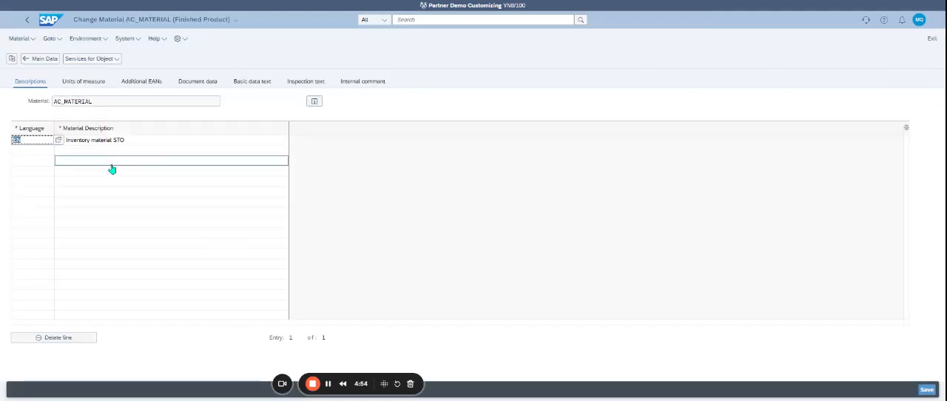
click(42, 153)
text(fr)
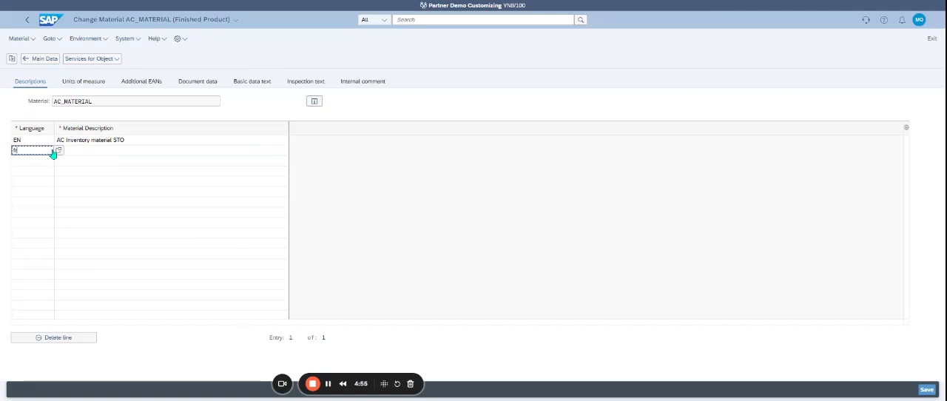
click(104, 140)
key(ctrl+c)
click(108, 151)
key(ctrl+v)
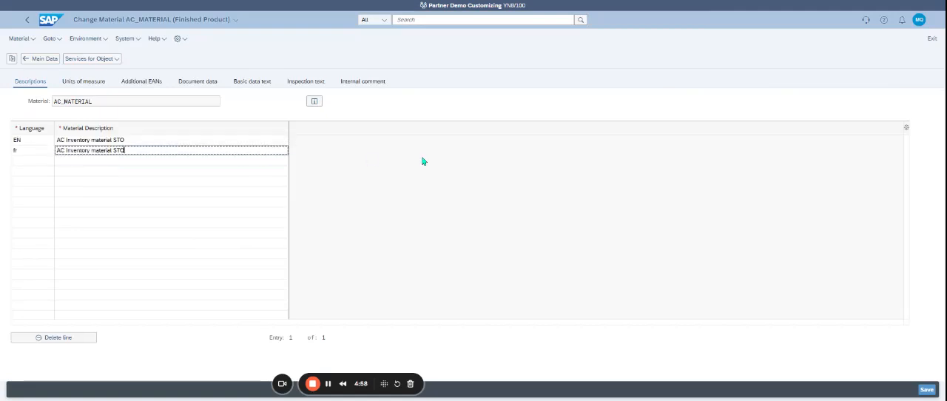
key(Return)
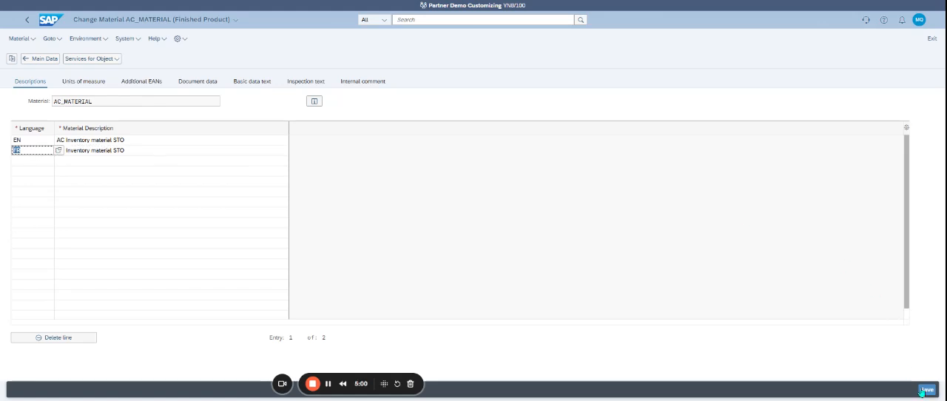
key(ctrl+s)
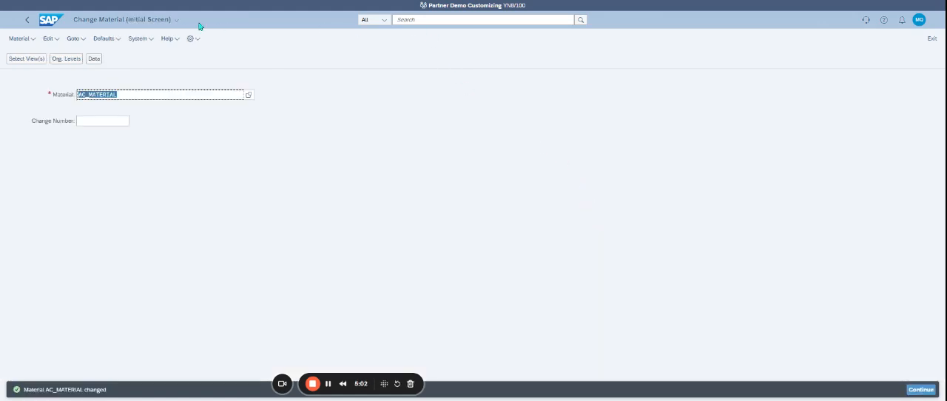
Step: Return to the home page, search for transaction me21n and open the Create Purchase Order - Advanced app
click(56, 21)
click(399, 20)
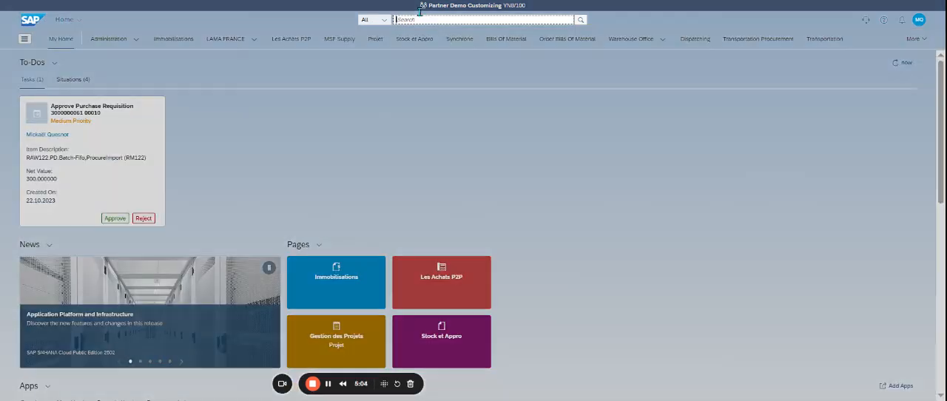
text(me21n)
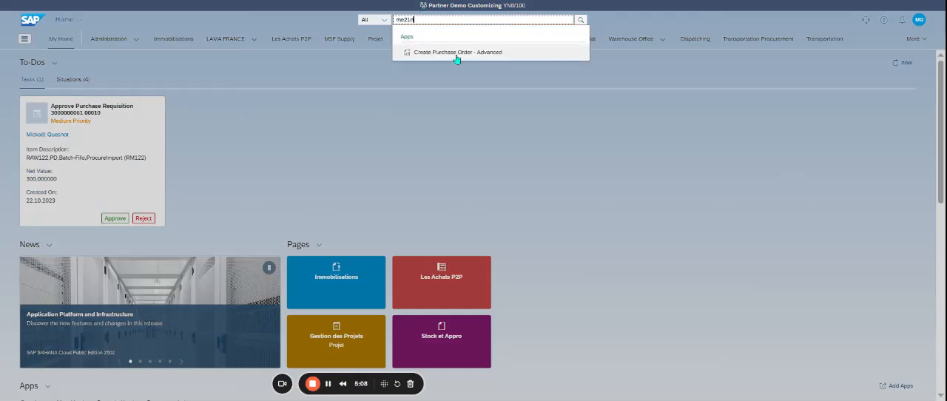
click(456, 53)
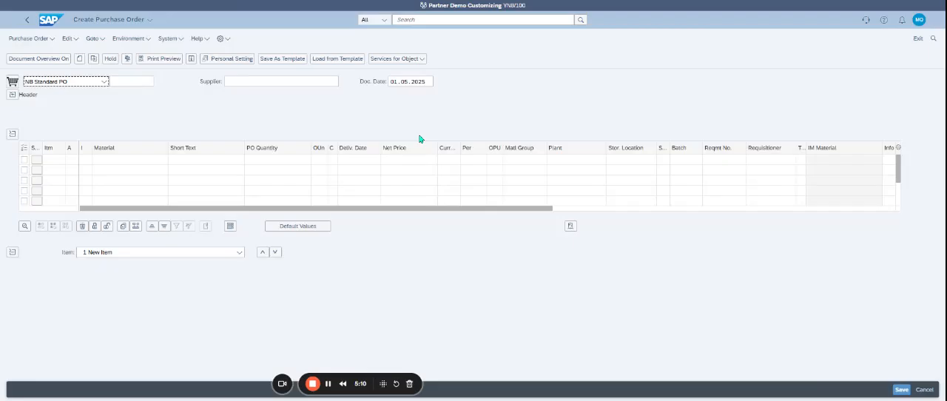
Step: List my purchase orders on hold in the document overview, open the held stock transport order and switch it to change mode
click(30, 59)
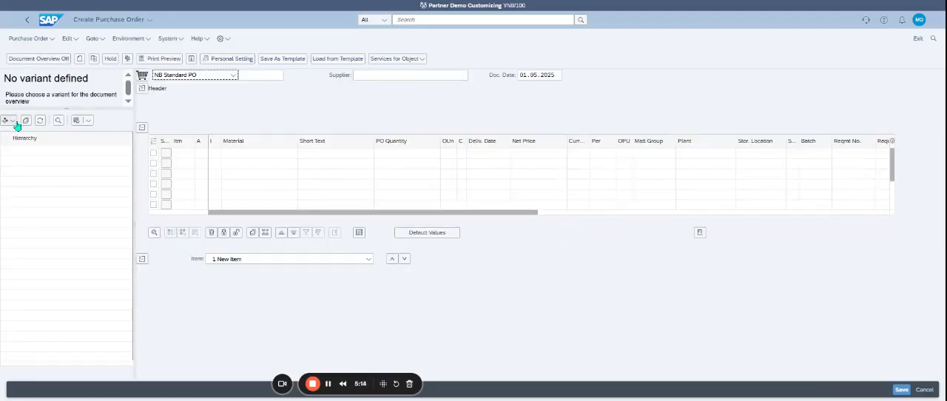
click(12, 121)
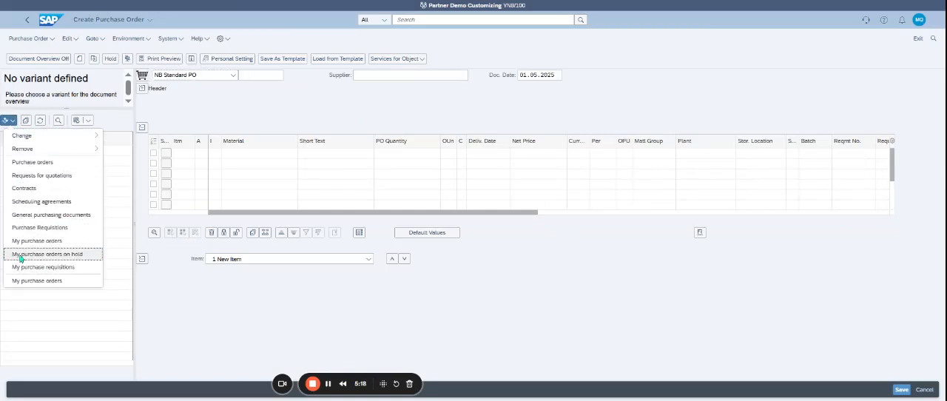
click(53, 256)
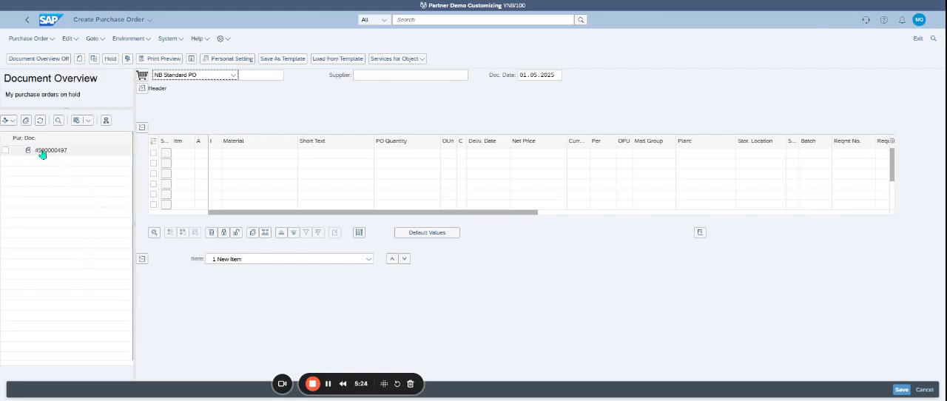
click(43, 151)
double_click(43, 152)
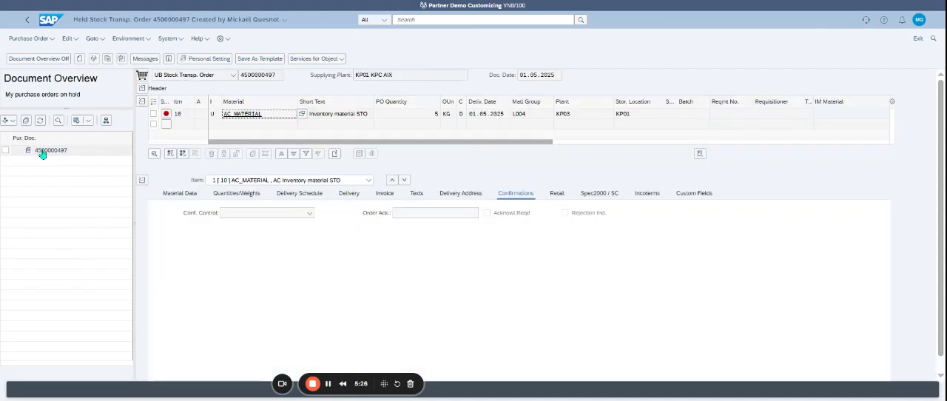
click(93, 58)
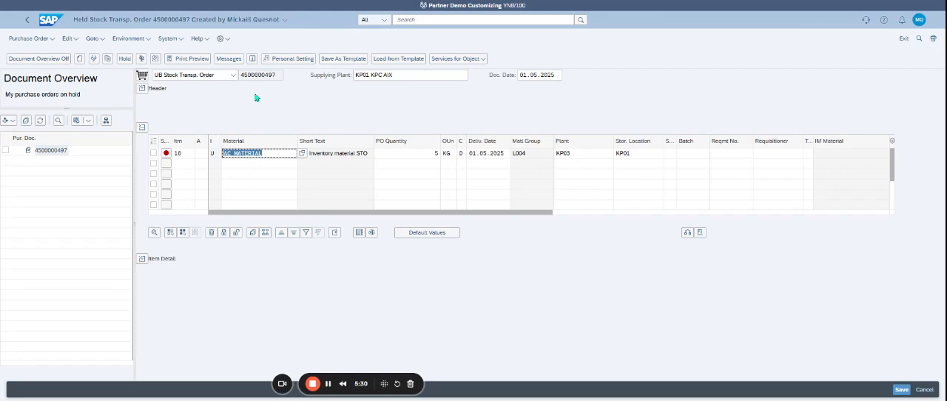
Step: Check the held order and review the messages for item 10, closing the message list
click(142, 59)
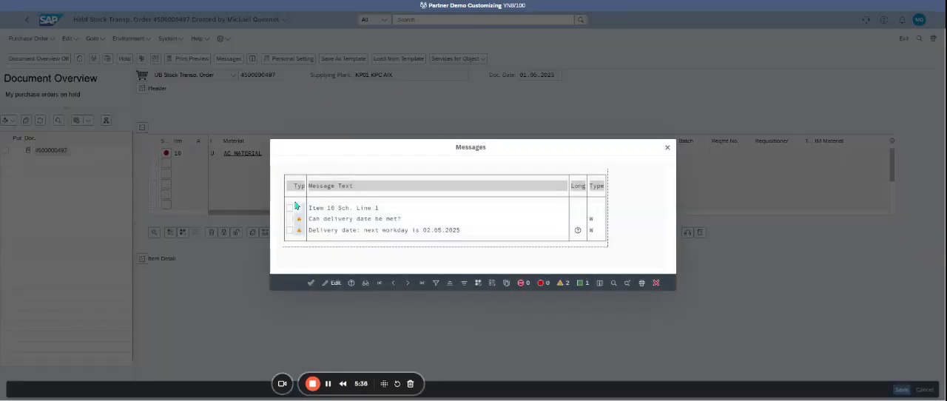
click(310, 283)
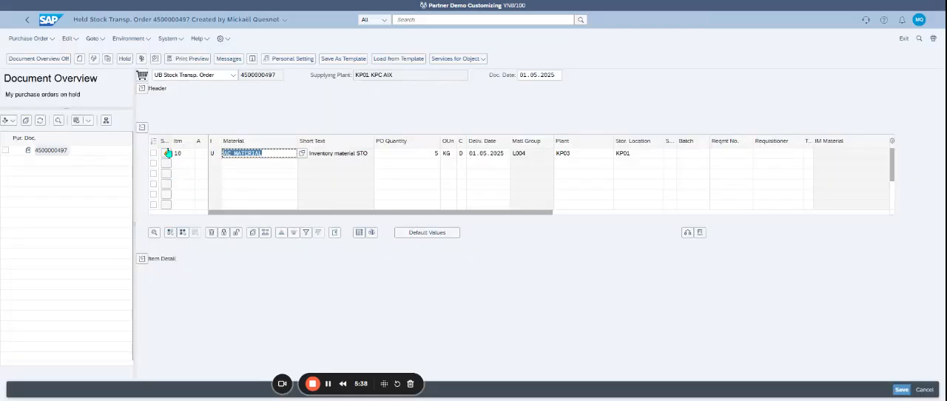
click(175, 154)
click(167, 155)
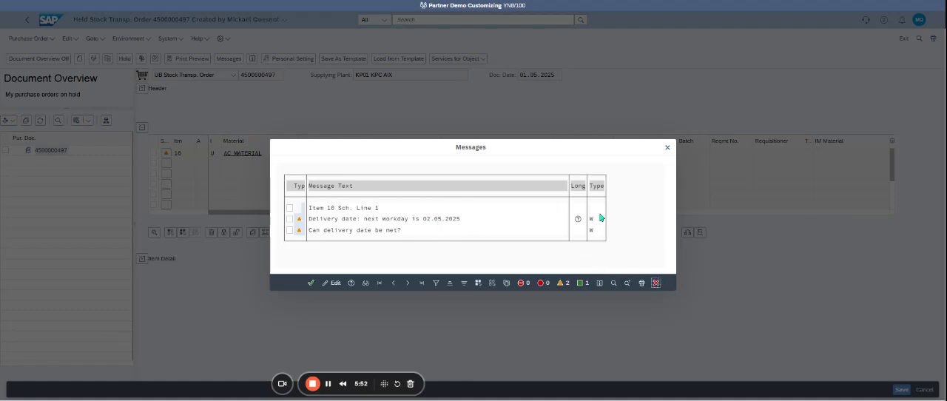
click(657, 283)
Step: Set the delivery date of item 10 to 02.05.2025, recheck the order and review the item's messages
click(483, 155)
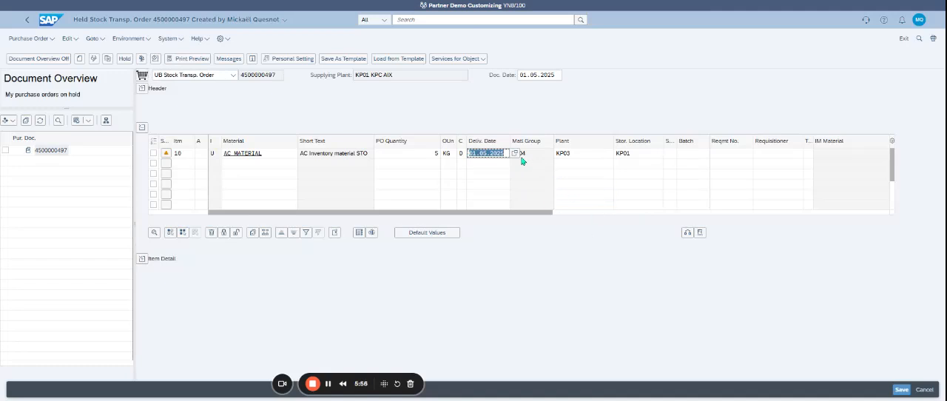
key(F4)
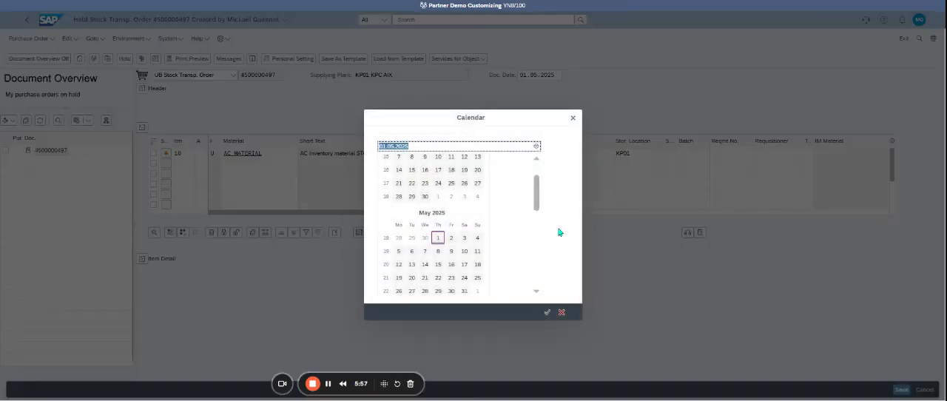
click(452, 239)
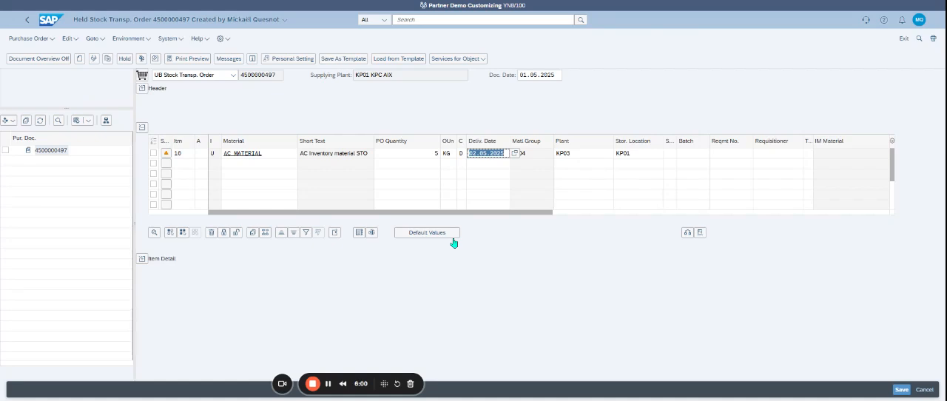
click(141, 58)
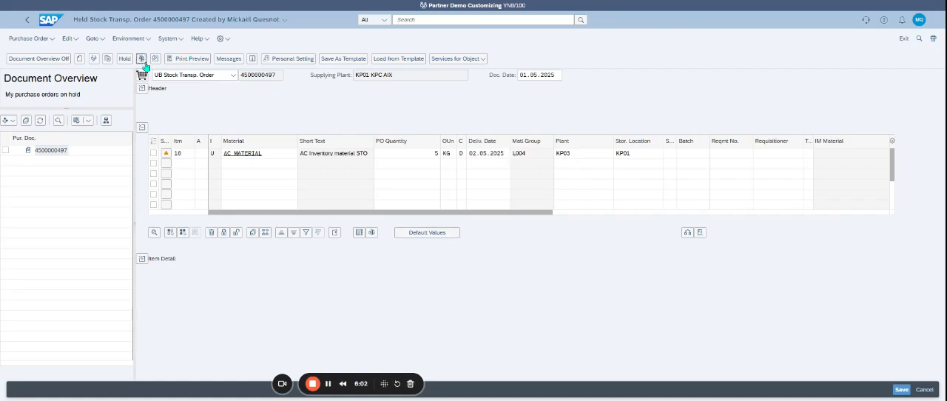
click(166, 155)
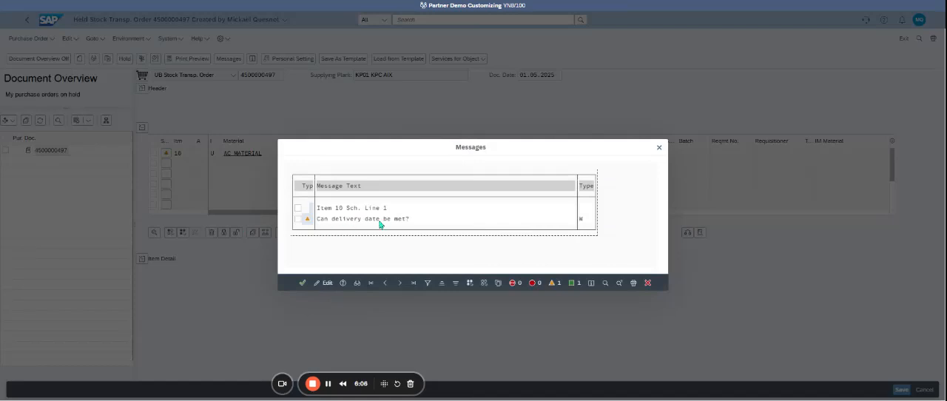
click(649, 283)
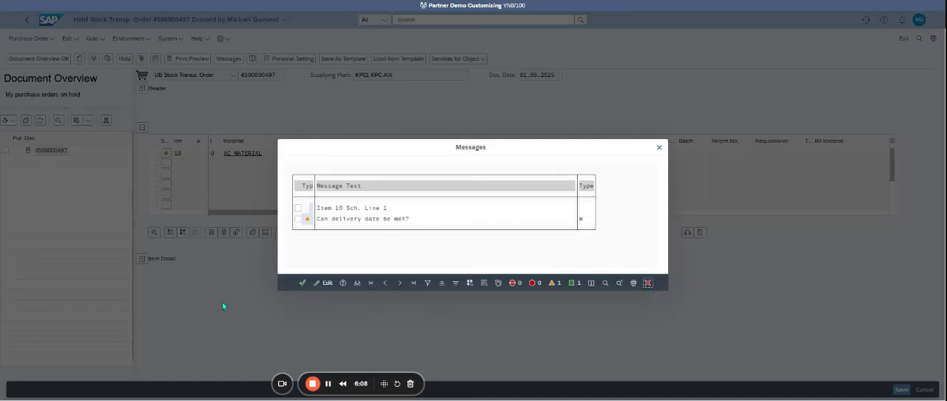
Step: Expand the item details of AC_MATERIAL, review its delivery settings and save the stock transport order
click(142, 258)
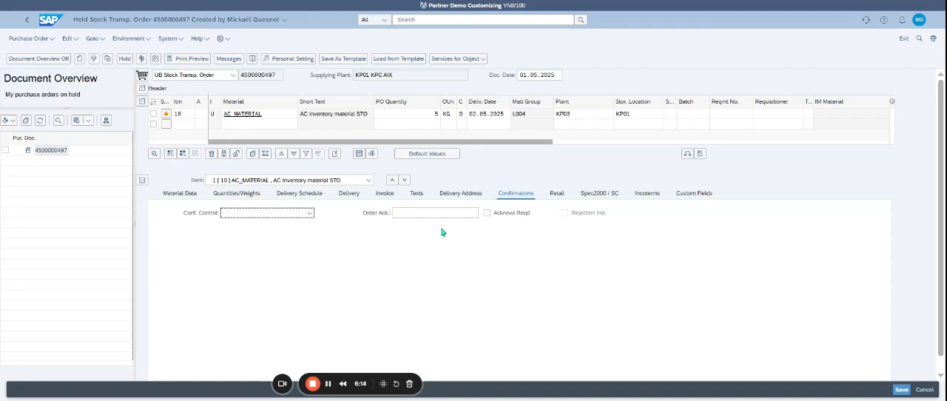
click(349, 193)
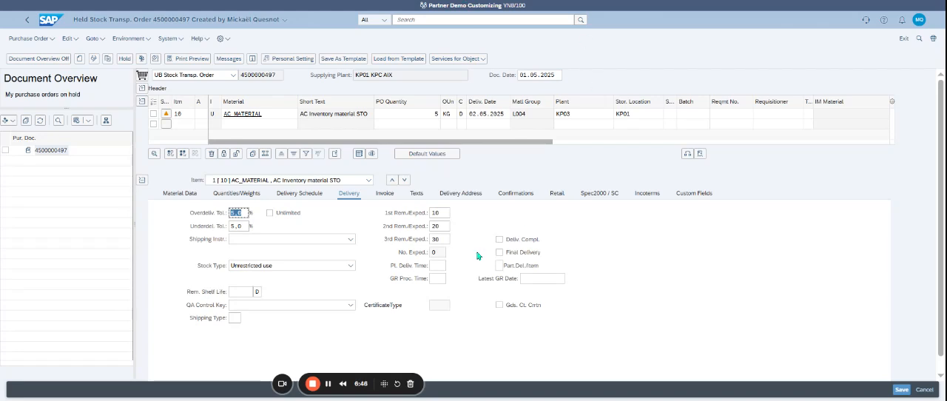
click(902, 390)
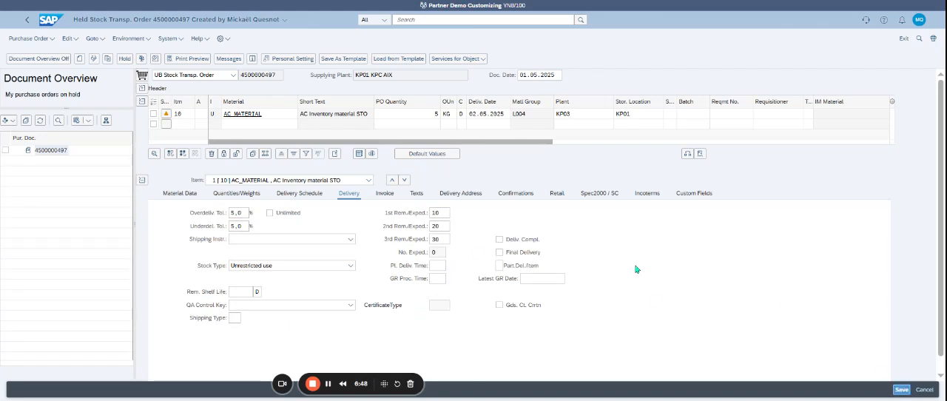